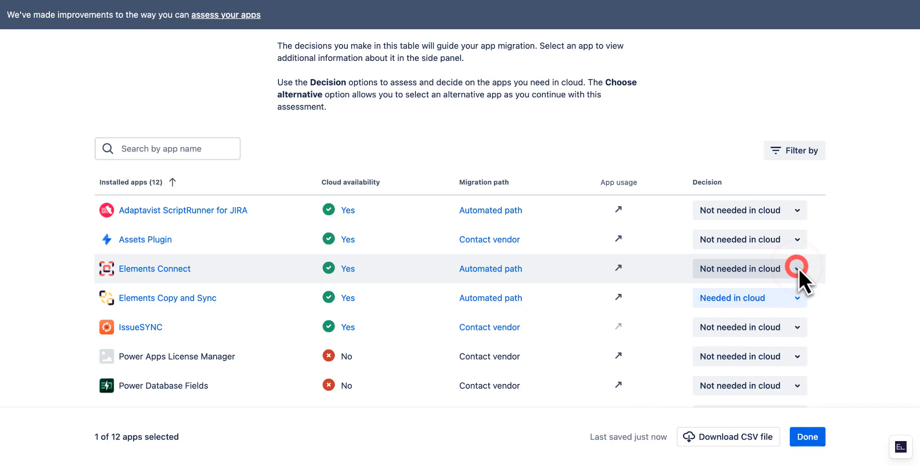
Mark Elements Connect as needed in cloud and complete the app assessment.
click(798, 266)
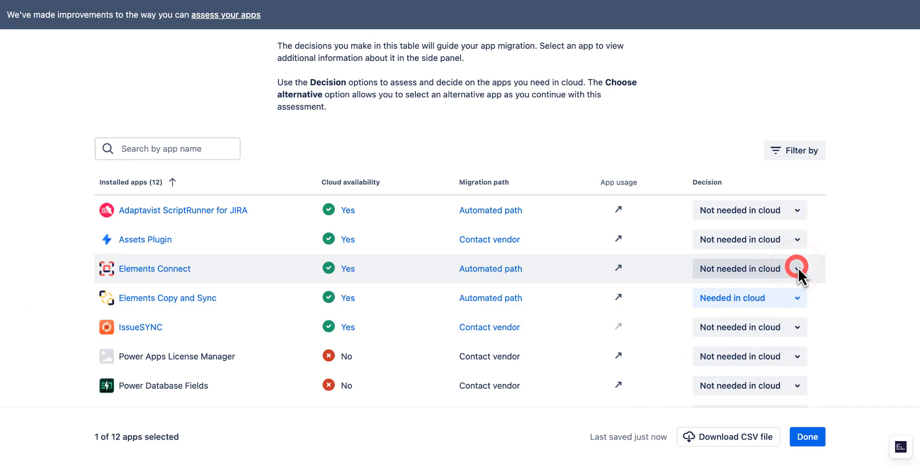
click(807, 437)
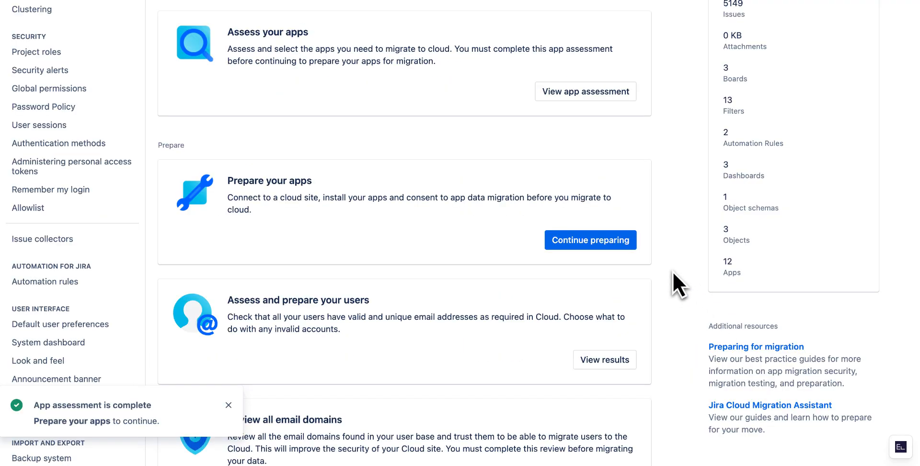
Continue the app preparation through to the agreement stage, agree to the Elements Connect data migration policy, and finish the preparation.
click(616, 241)
click(814, 448)
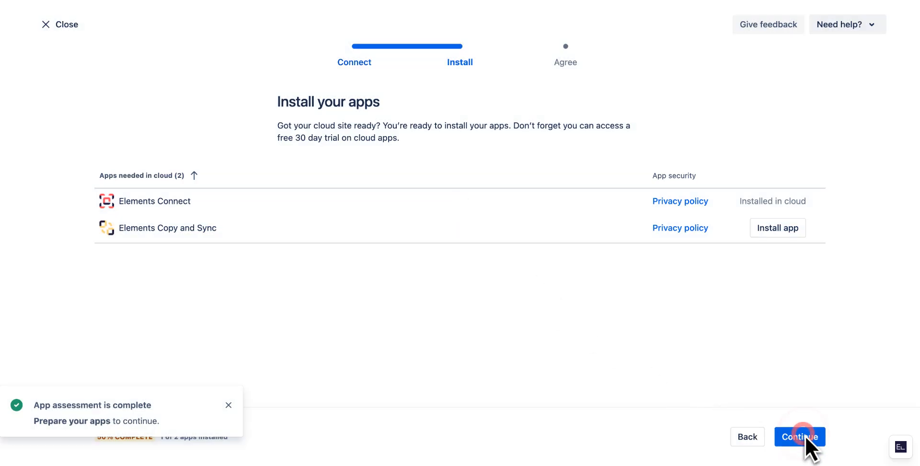
click(804, 435)
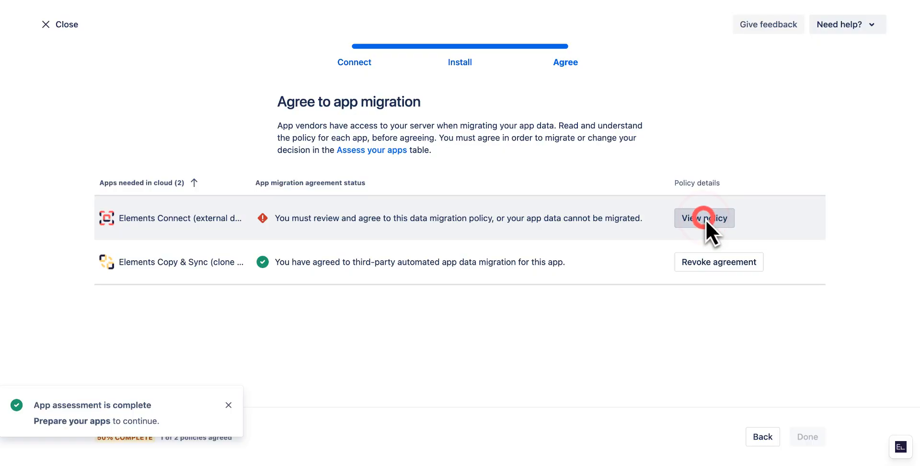
click(704, 219)
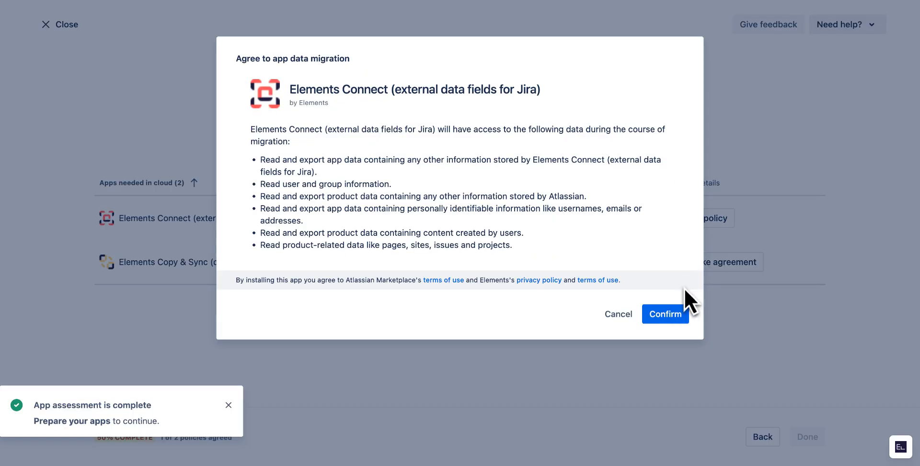
click(665, 313)
click(808, 437)
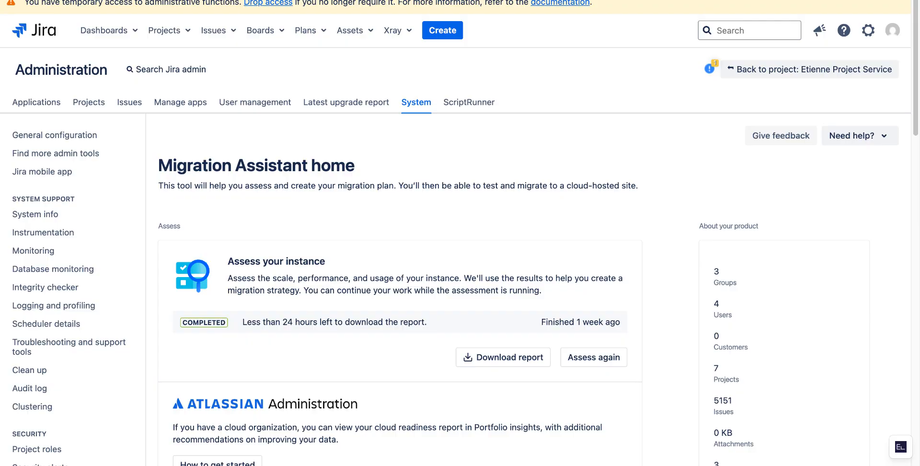
scroll(402, 357, down, 20)
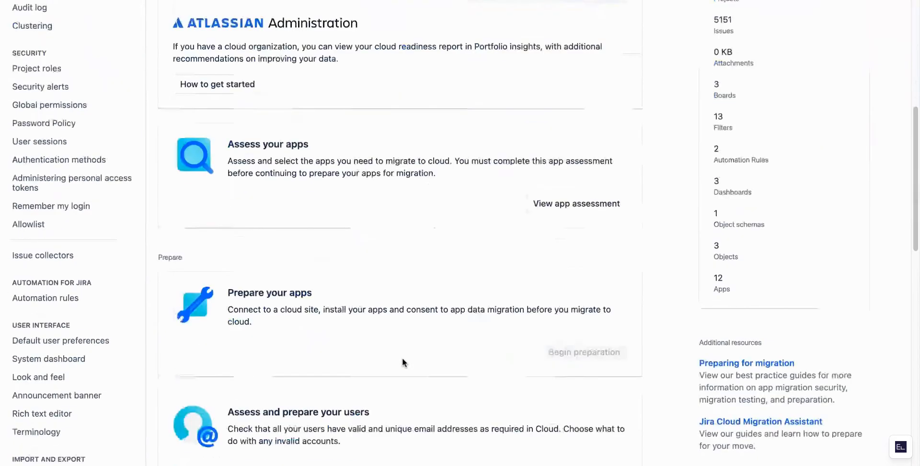
scroll(395, 360, down, 2)
click(462, 130)
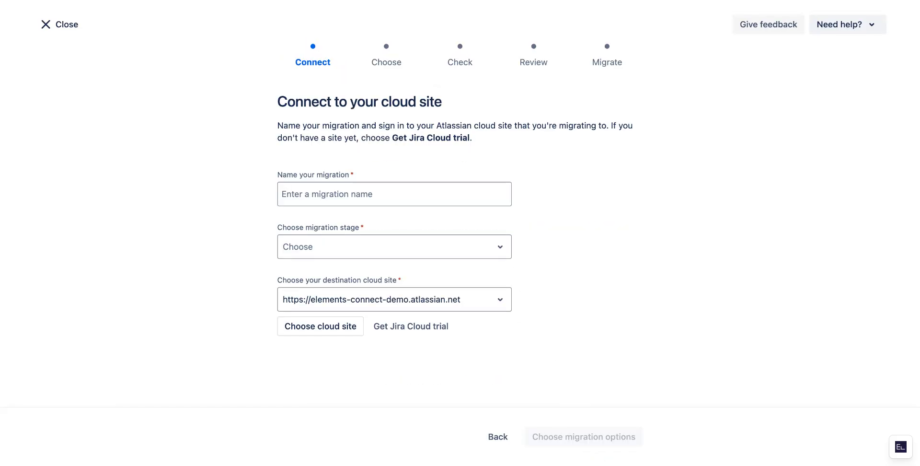
text(JCMA Connect)
click(427, 264)
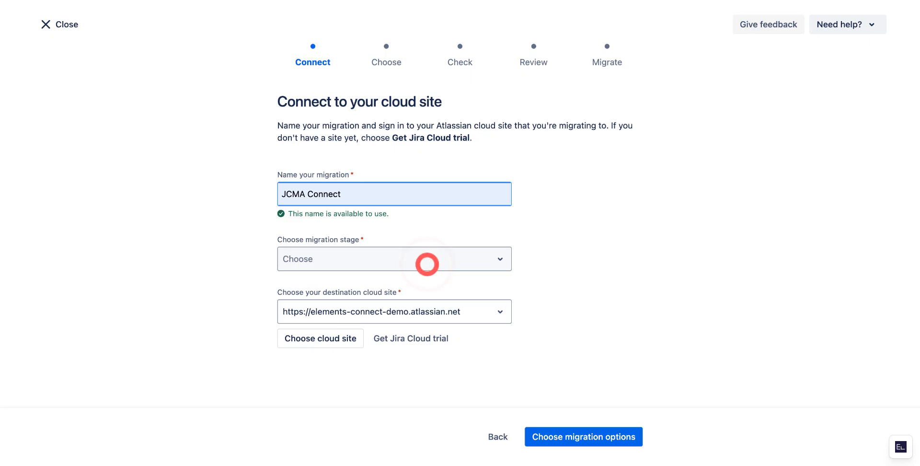
click(372, 312)
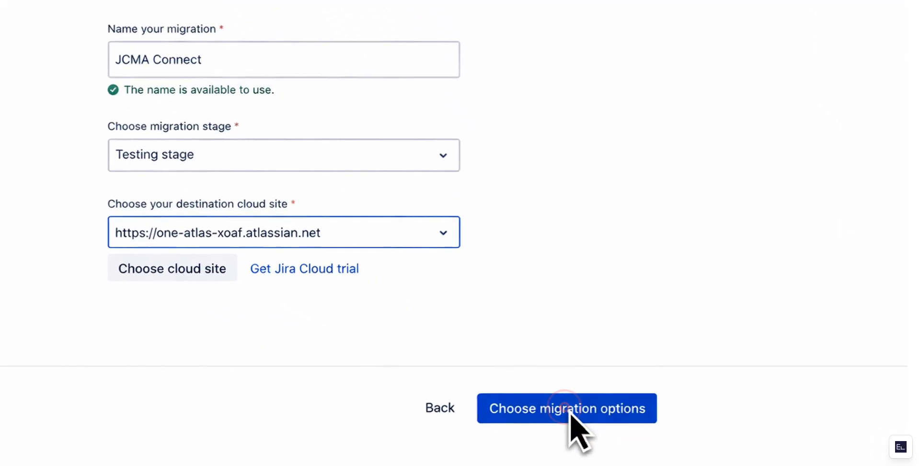
click(584, 436)
Add the projects with keys EPB and EP to the migration with all project data and archived issues.
click(305, 312)
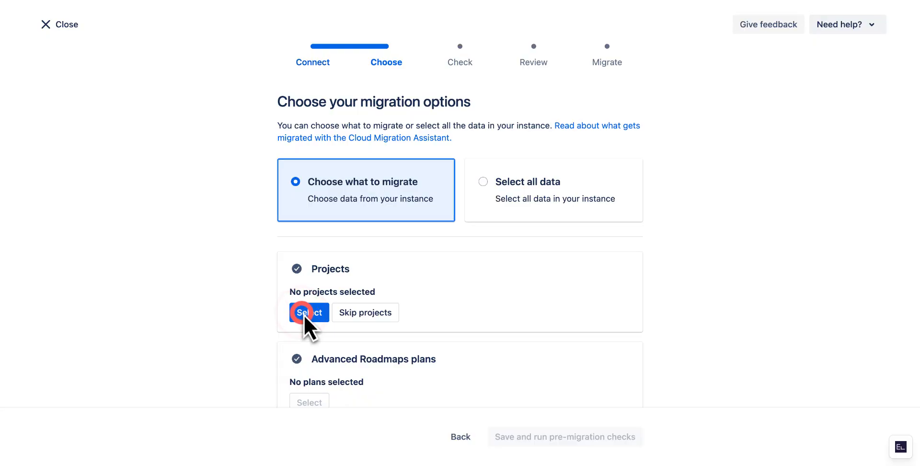
click(303, 314)
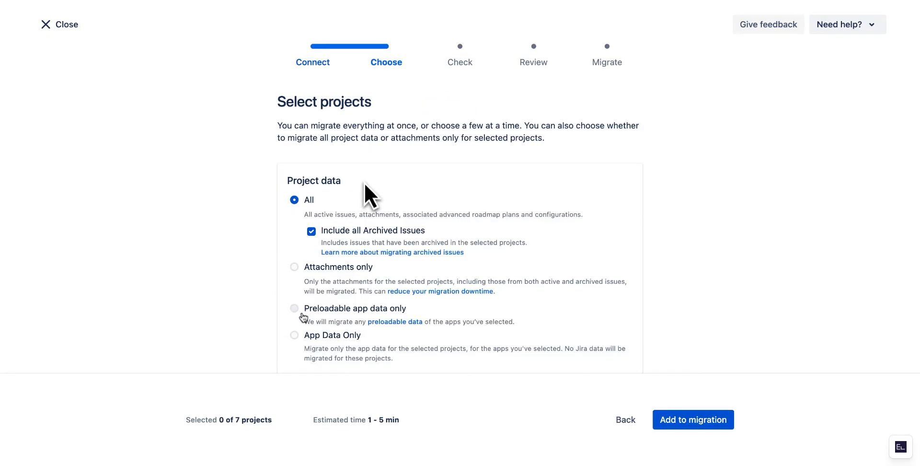
scroll(304, 210, down, 6)
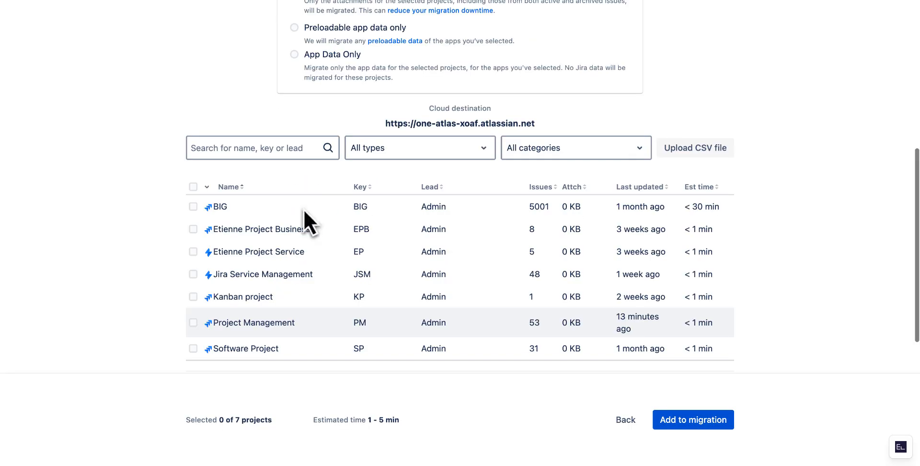
click(194, 231)
click(193, 252)
scroll(372, 334, down, 1)
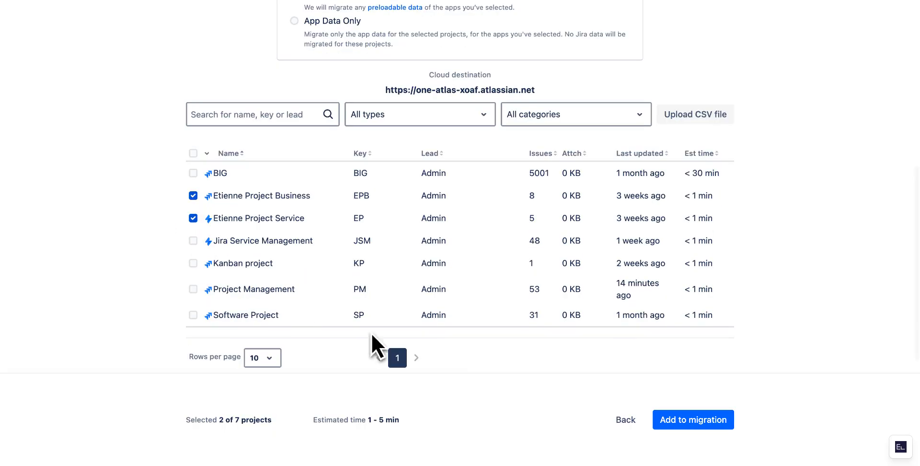
click(680, 419)
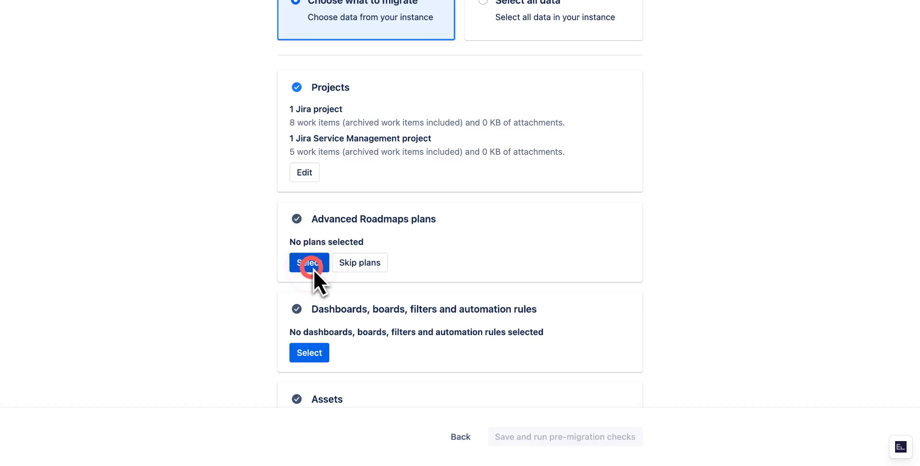
Include only Advanced Roadmaps plans related to the selected projects, and set dashboards to None while keeping only related boards and filters.
click(313, 268)
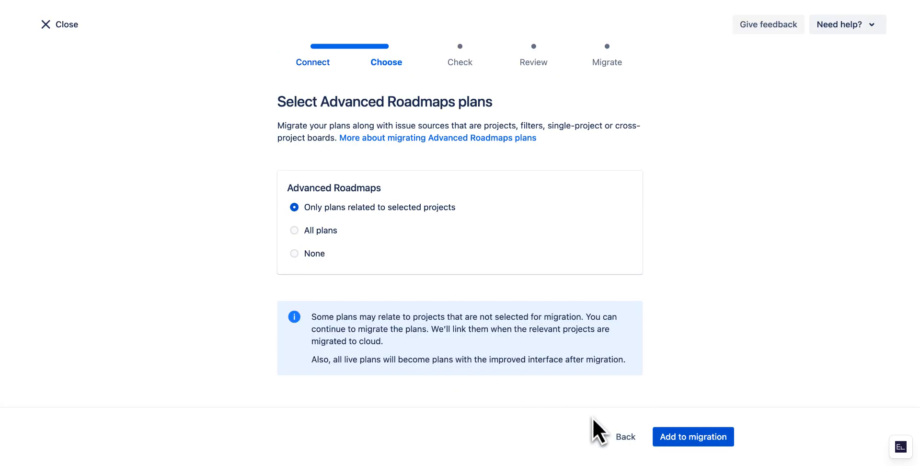
click(681, 436)
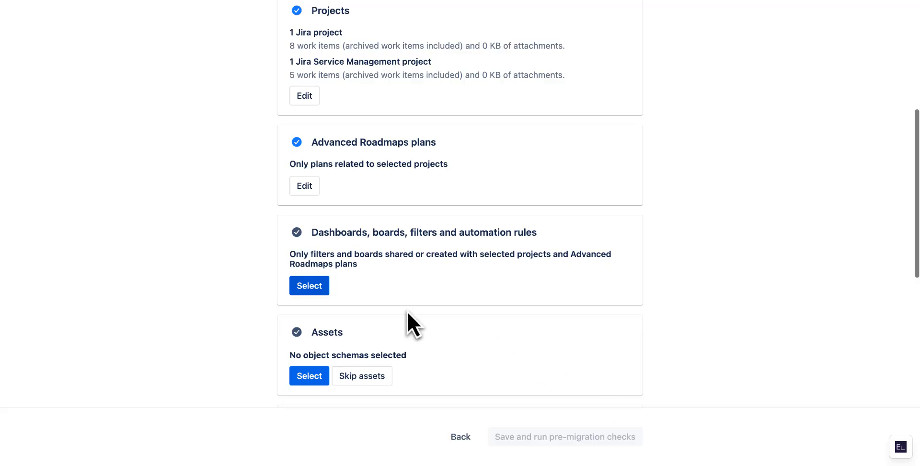
click(319, 295)
click(294, 266)
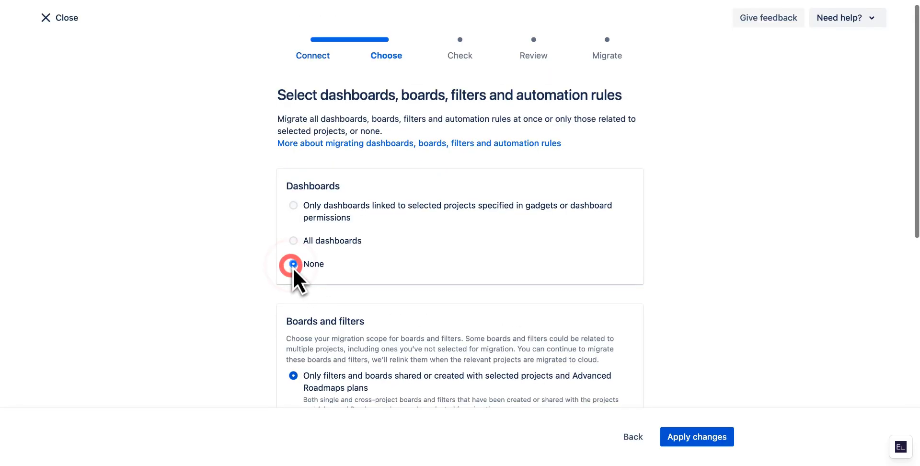
scroll(456, 335, down, 5)
click(721, 438)
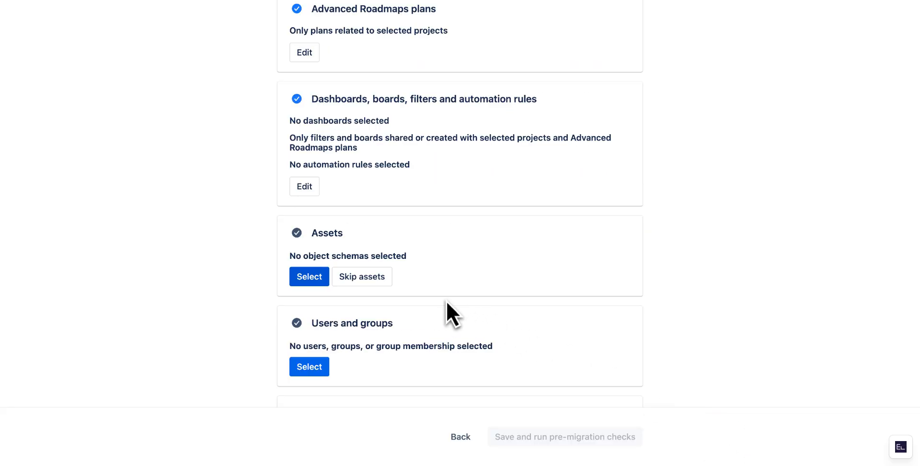
Skip assets and add all users and groups from the Jira directory with group membership preserved.
click(359, 278)
scroll(323, 245, down, 3)
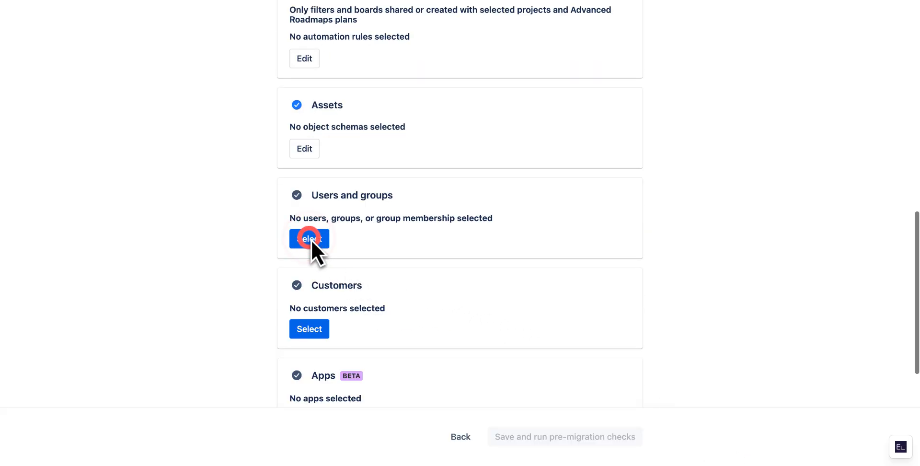
click(601, 436)
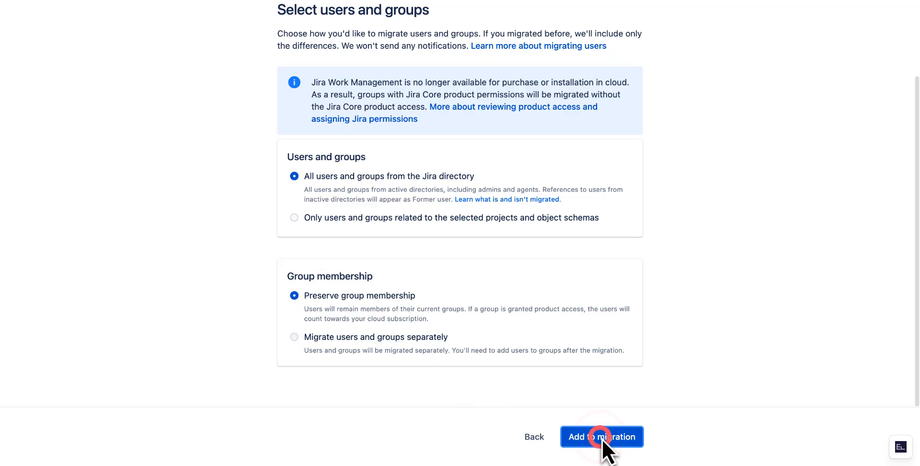
Include all apps marked as Needed in cloud with a migration path, and save and run the pre-migration checks.
click(311, 285)
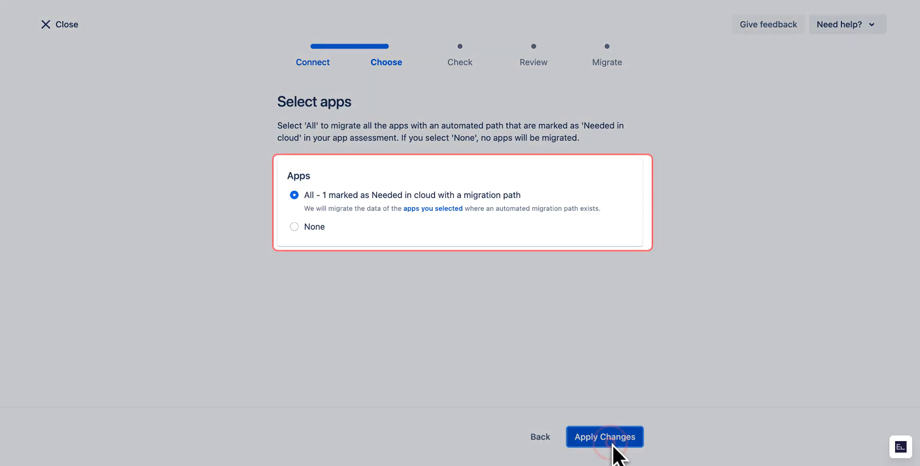
click(609, 441)
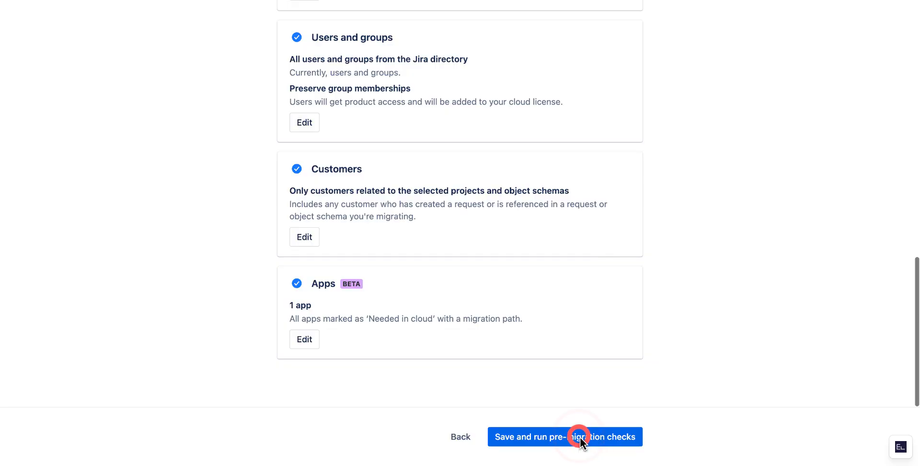
click(582, 439)
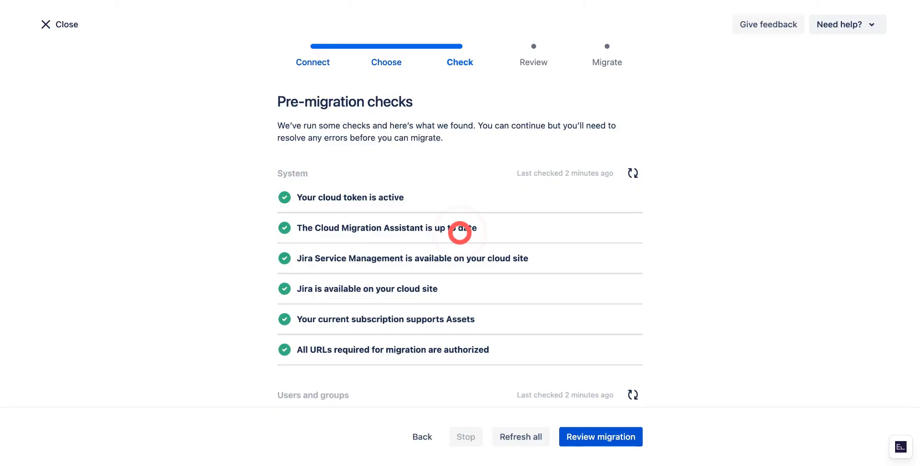
Examine the pre-migration check results, including the details of the check on app migration success rates.
scroll(464, 236, down, 10)
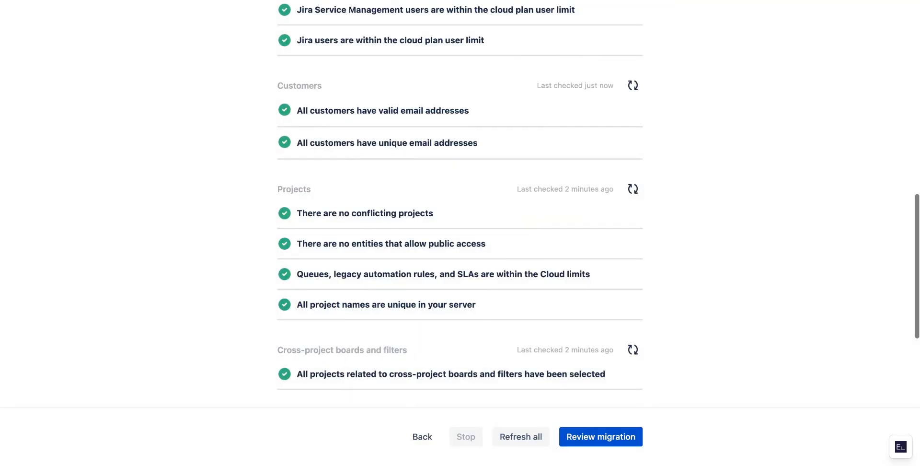
scroll(632, 268, down, 6)
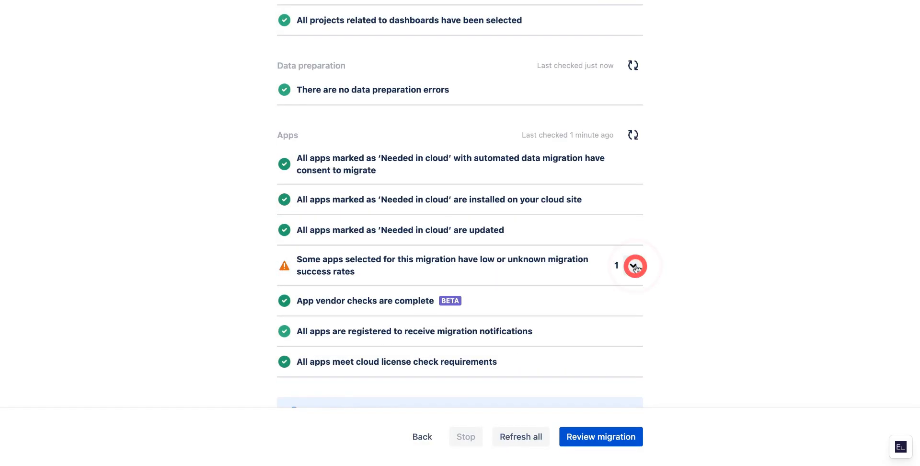
click(634, 267)
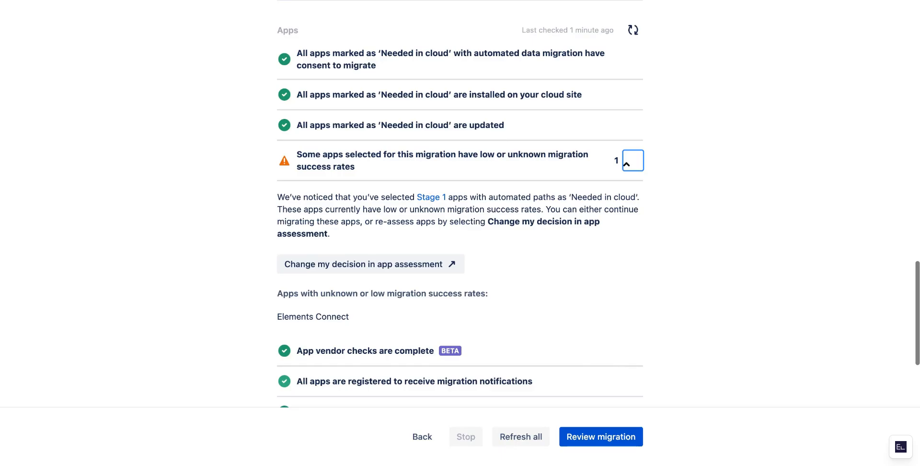
scroll(606, 440, down, 3)
Review the migration's configuration and included projects and apps, and run the migration.
click(594, 442)
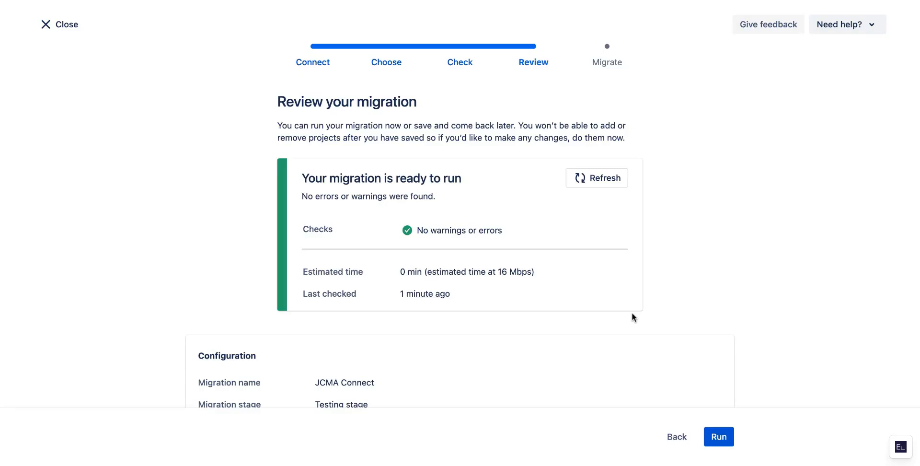
scroll(737, 275, down, 8)
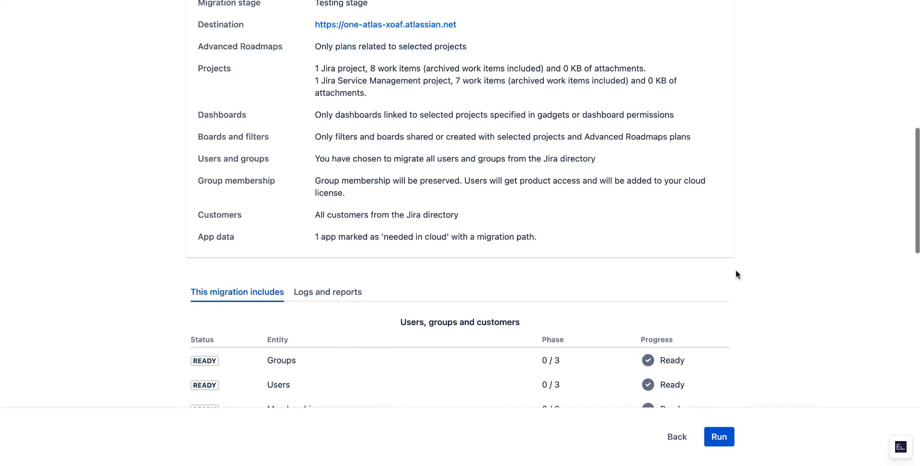
scroll(168, 242, down, 10)
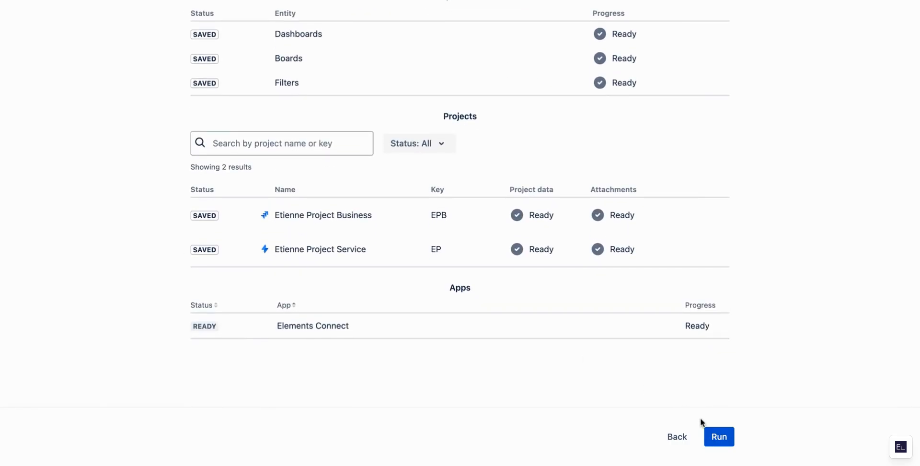
click(719, 436)
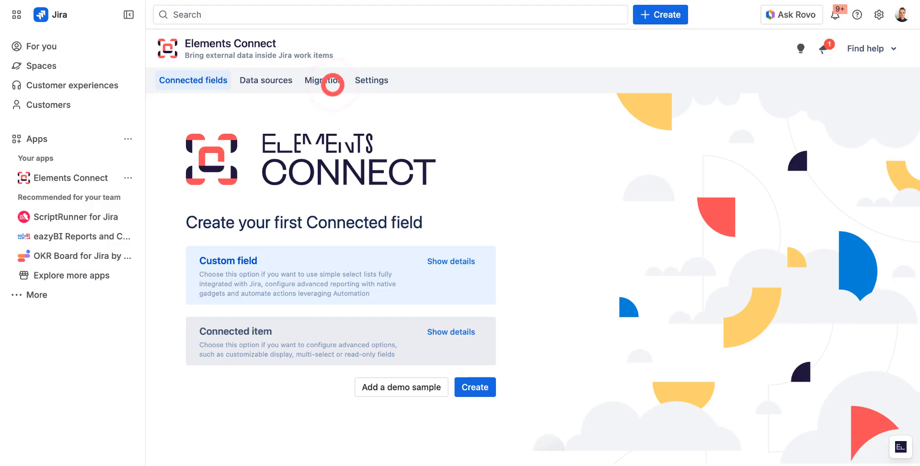
Open the Elements Connect migration overview on the cloud site and view the Data Center configuration of the Contract level (EF) field.
click(326, 80)
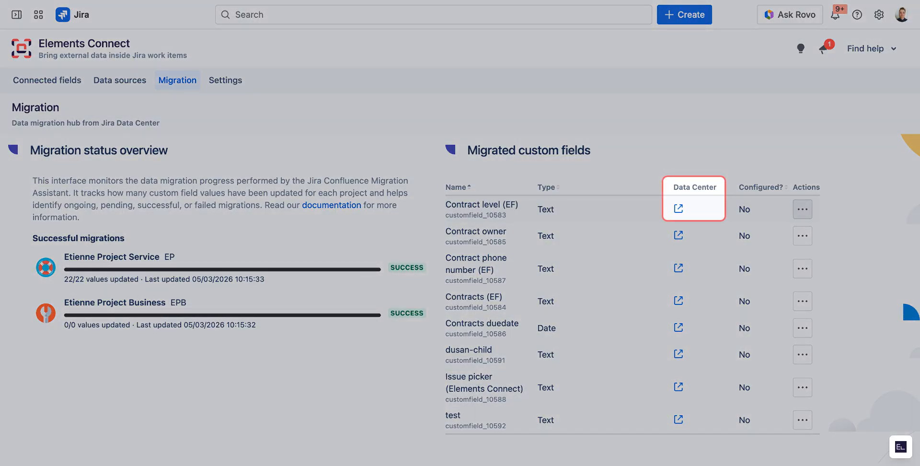
click(698, 207)
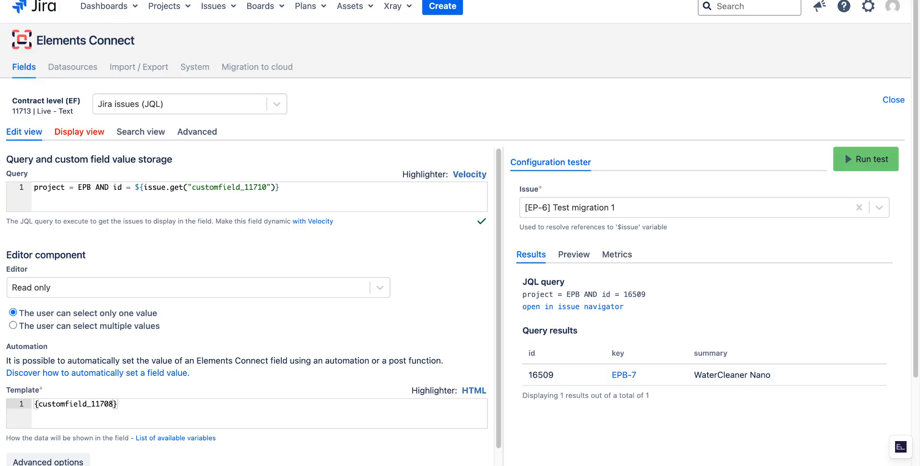
Add a configuration for the migrated Contract level (EF) field on the cloud site, using Jira REST API (REST_API) as its data source.
click(801, 209)
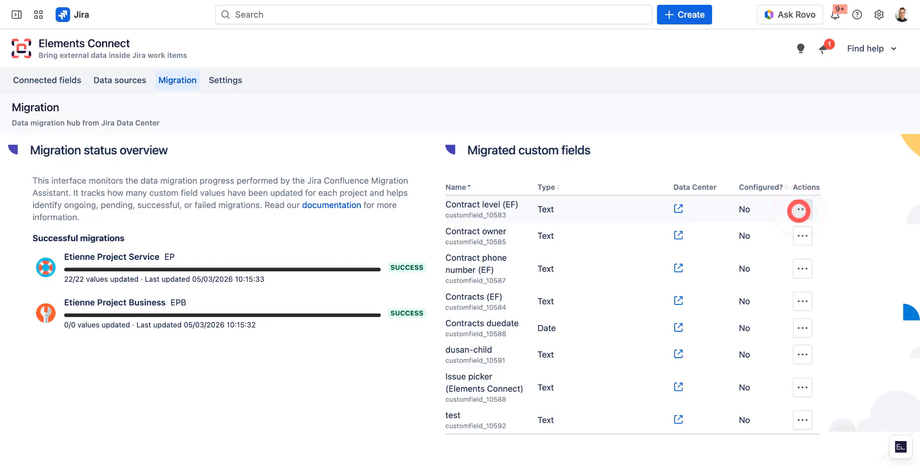
click(801, 210)
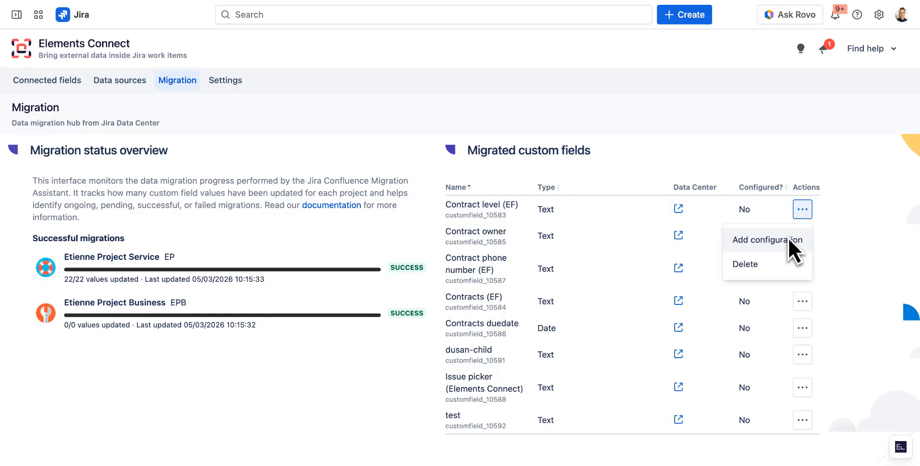
click(785, 239)
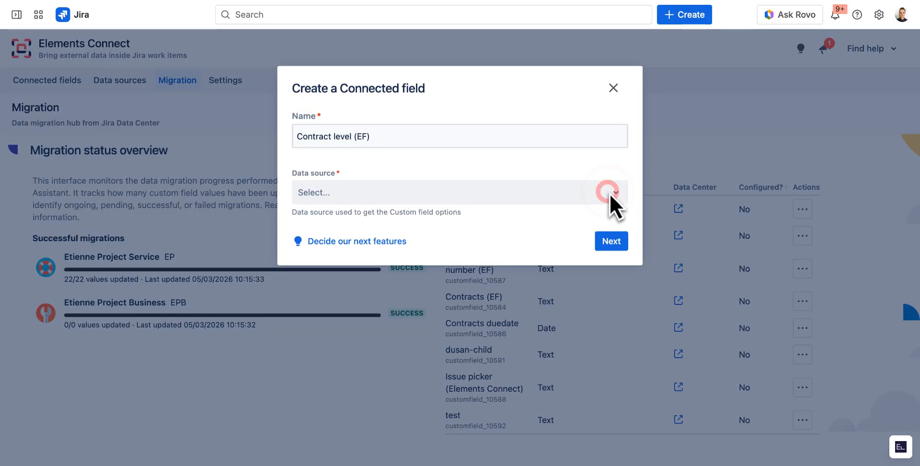
click(608, 192)
click(618, 241)
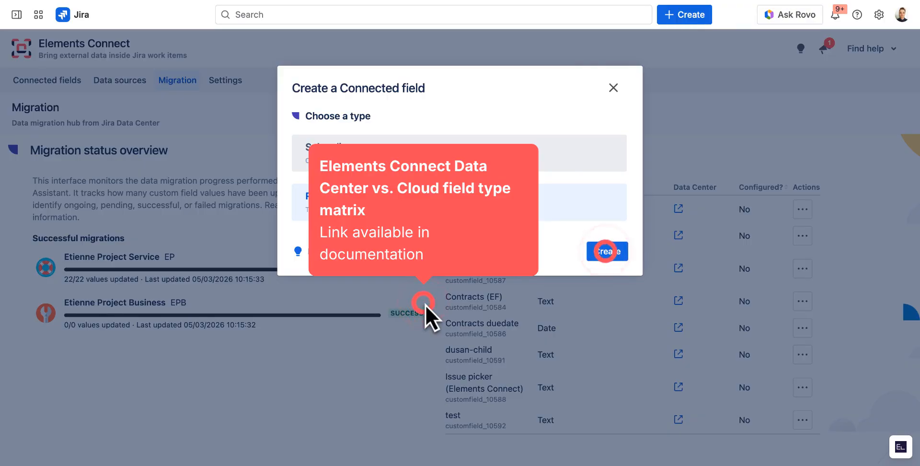
click(425, 303)
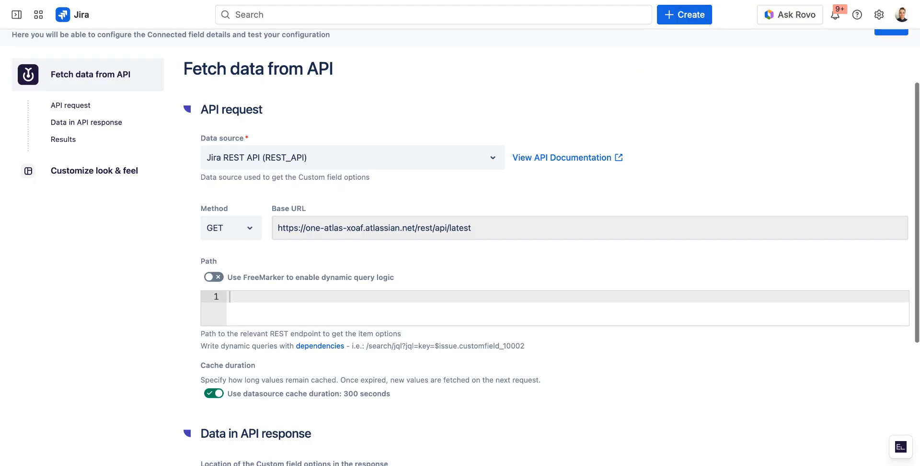